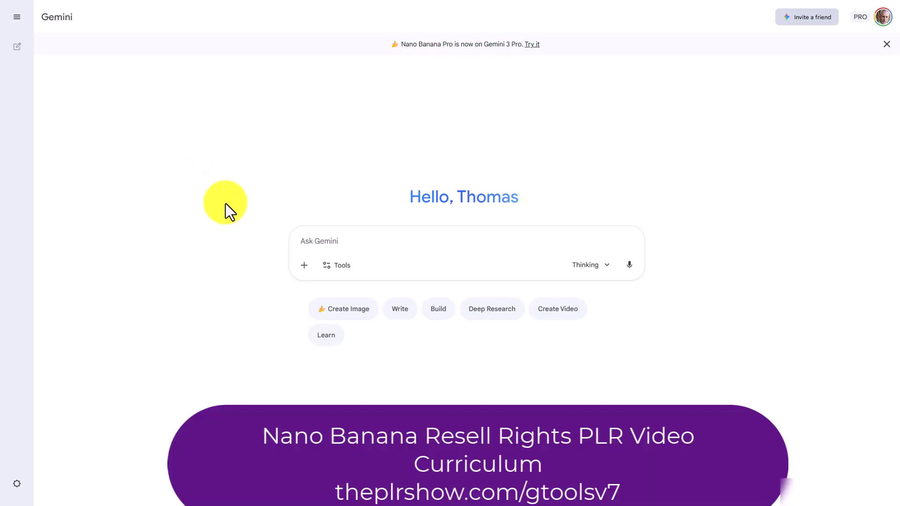
Switch the new Gemini chat to Create Image mode and dismiss the suggested image prompts.
click(345, 309)
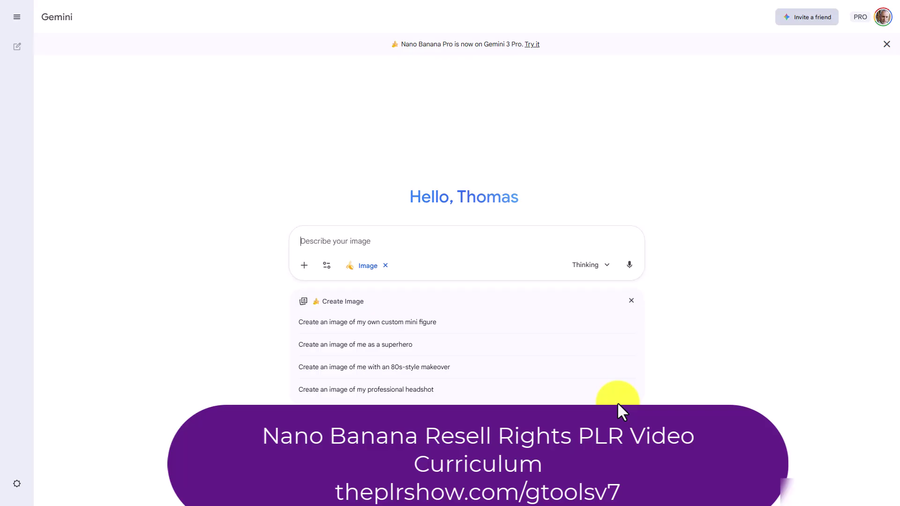
click(460, 443)
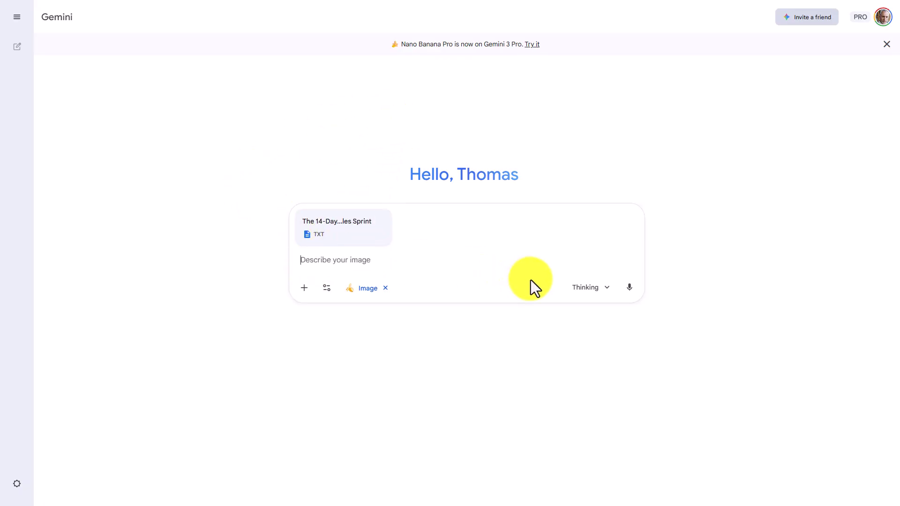
Paste and send the sales sprint infographic prompt in Gemini, then view the result full size.
click(336, 262)
text(Create an infographic image that communicates all of the basic points of this transcript.)
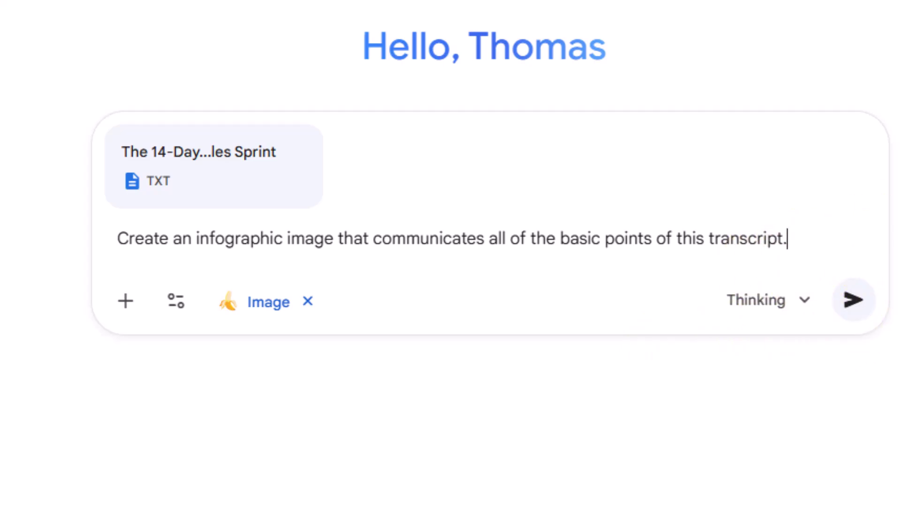
click(851, 299)
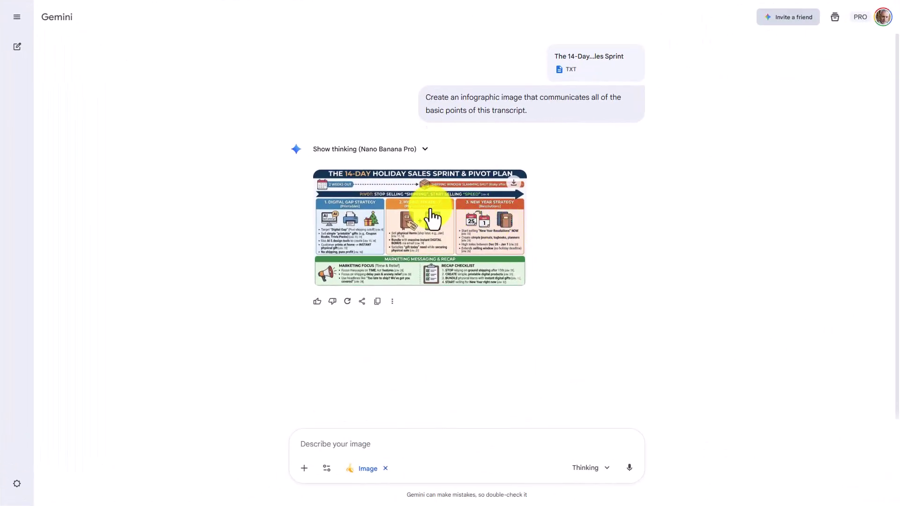
click(432, 212)
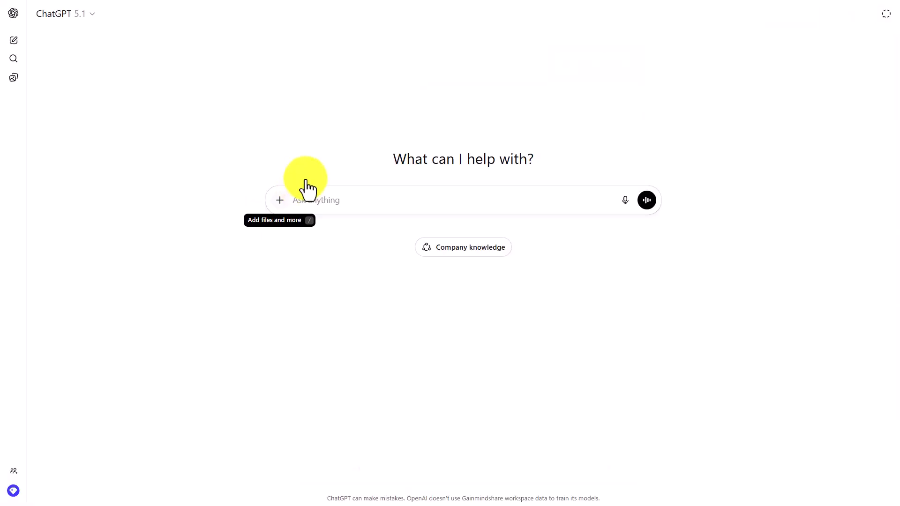
click(280, 198)
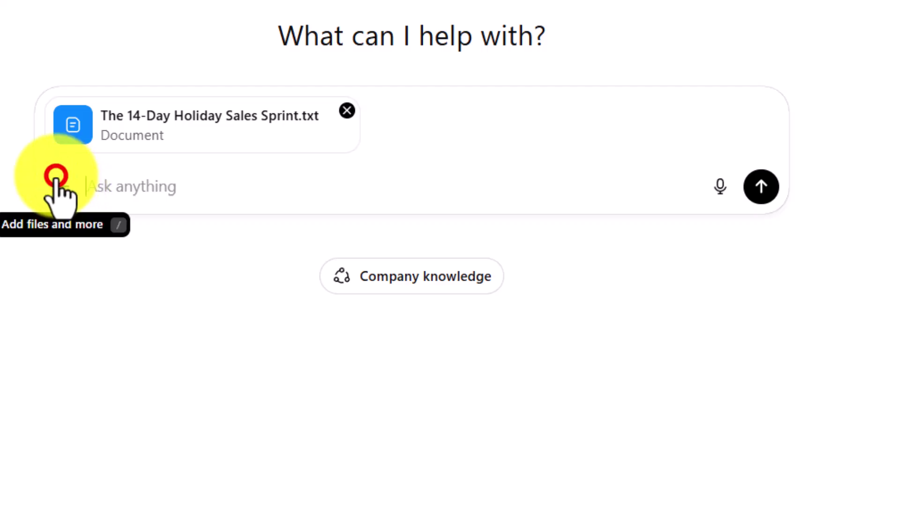
Use ChatGPT's Create image mode to request the transcript infographic with 'Widescreen.' appended.
click(62, 186)
click(119, 454)
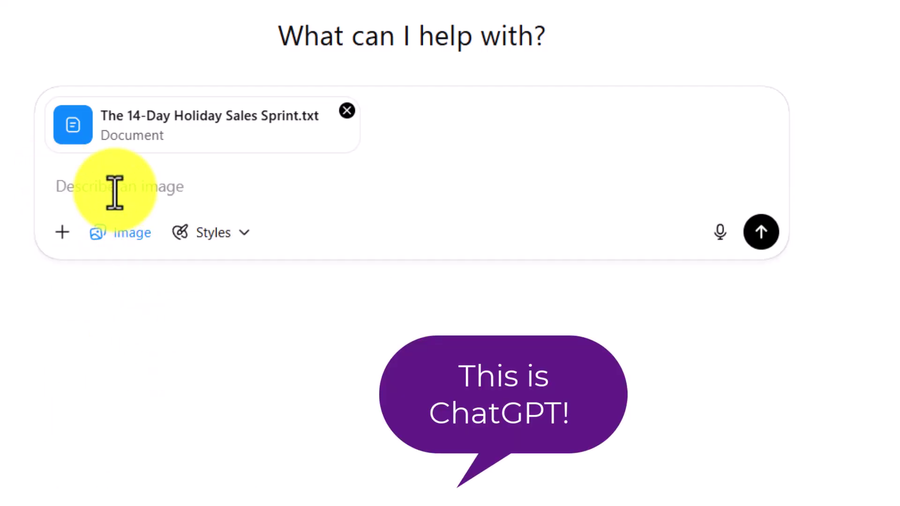
text(Create an infographic image that communicates all of the basic points of this transcript.)
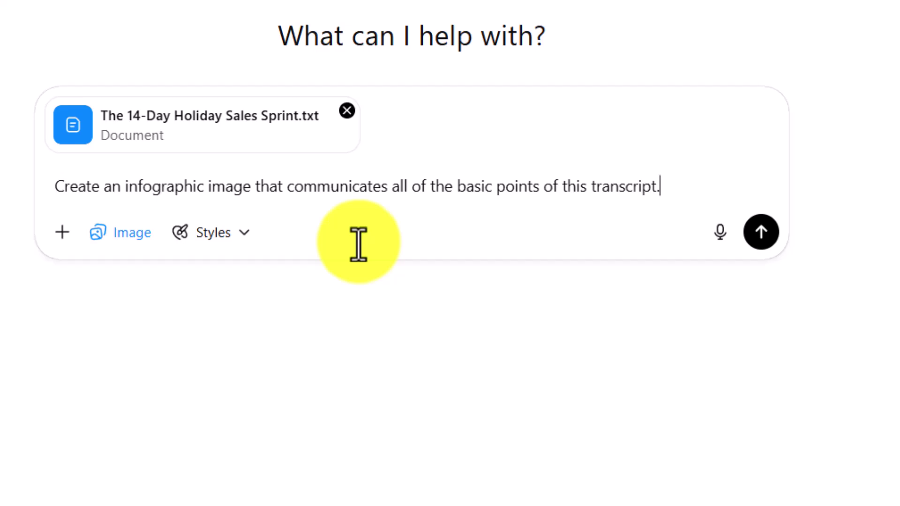
text(Widescreen.)
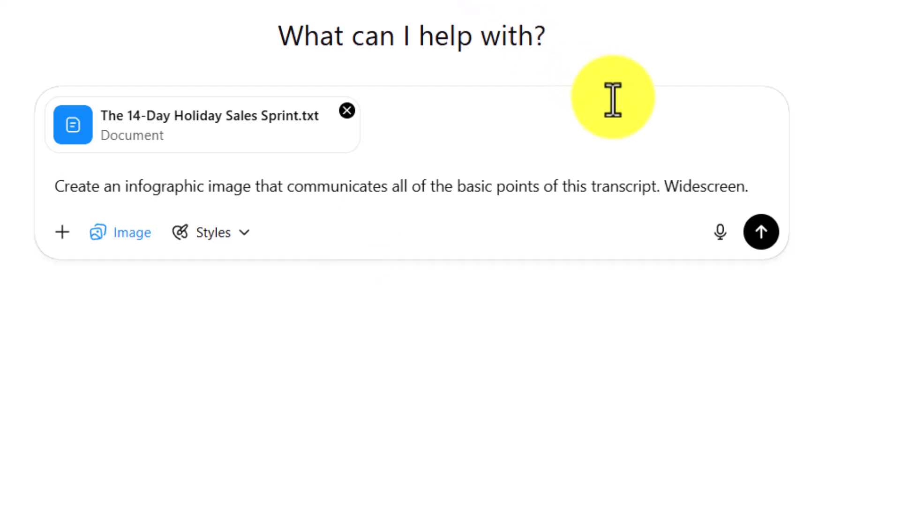
click(761, 234)
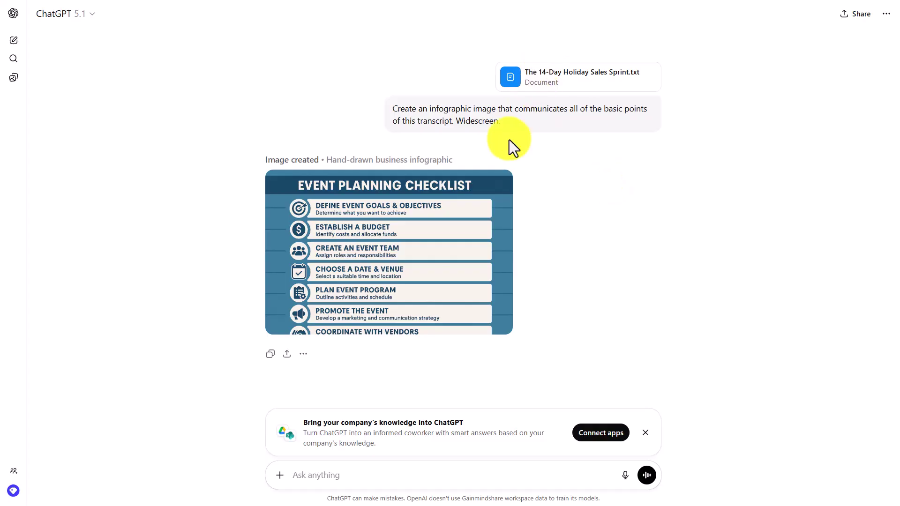
View ChatGPT's Event Planning Checklist image full size, then close the viewer.
click(429, 258)
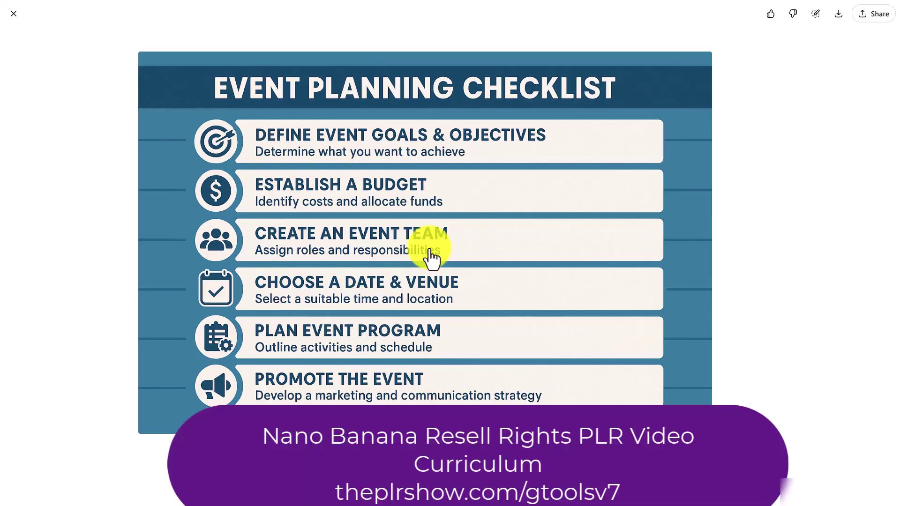
key(Escape)
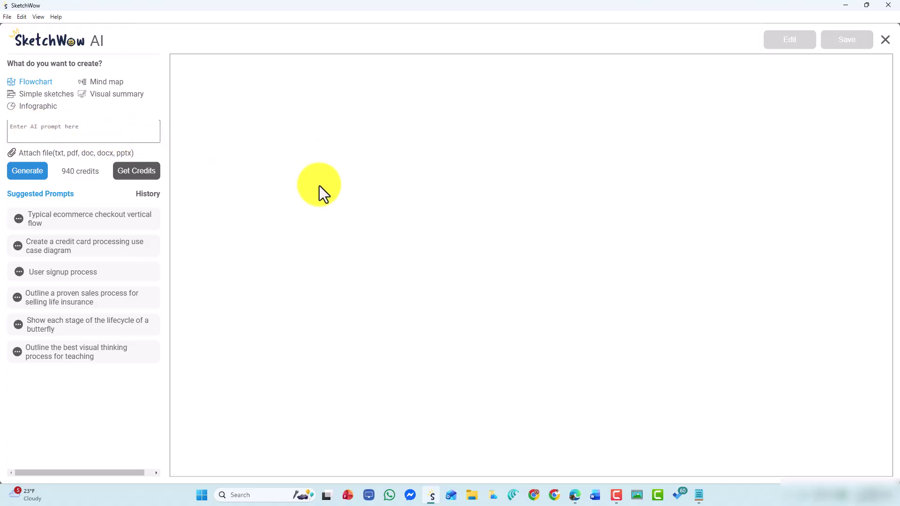
Paste the transcript into SketchWow AI, generate a Visual summary, and apply the Info Dialog layout.
click(83, 127)
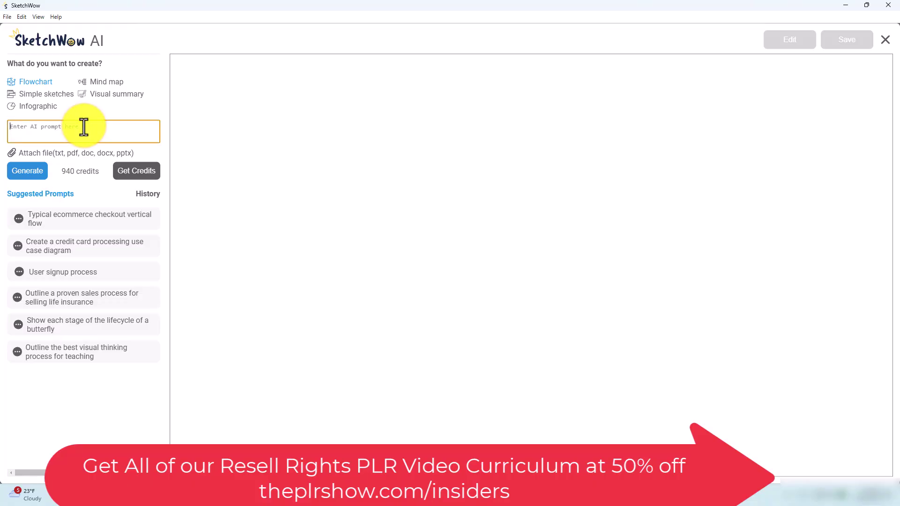
key(ctrl+v)
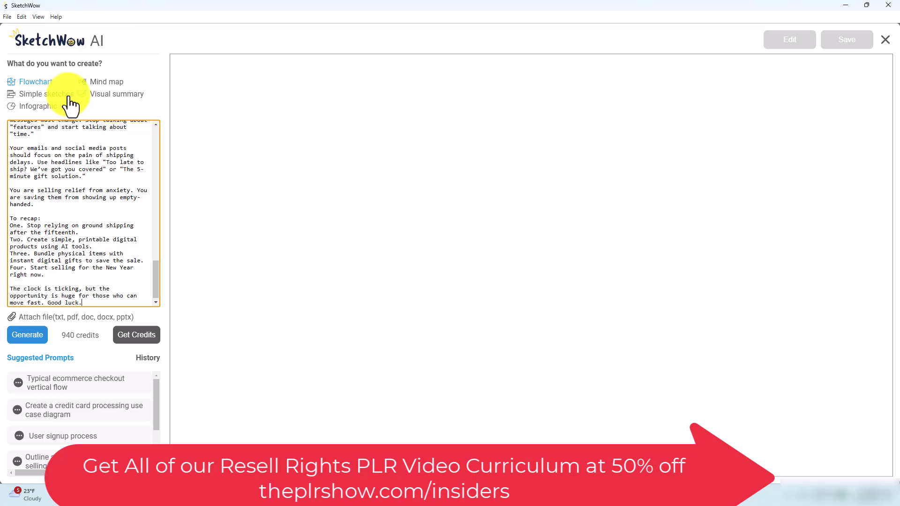
click(108, 95)
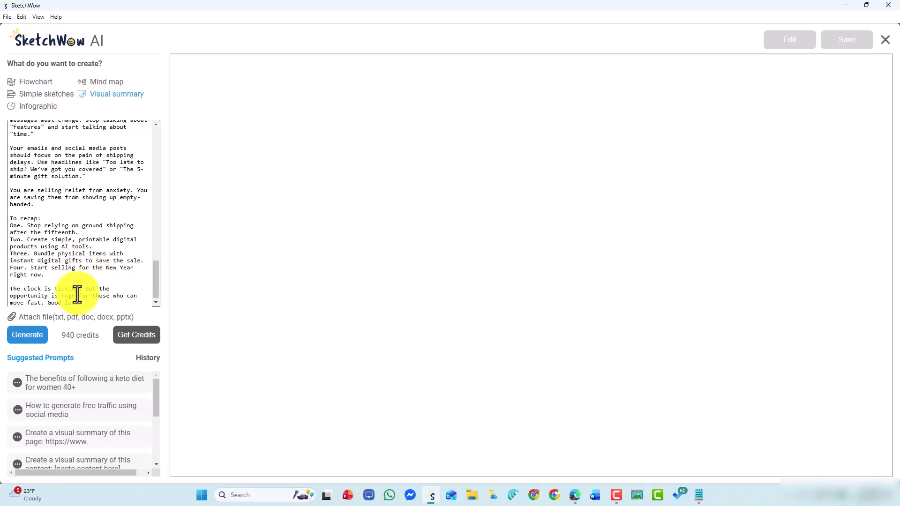
click(25, 334)
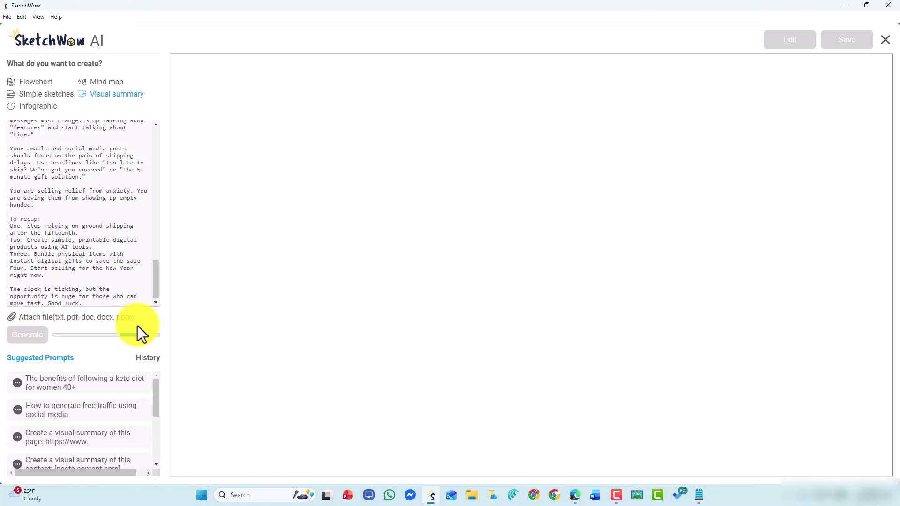
scroll(597, 232, down, 5)
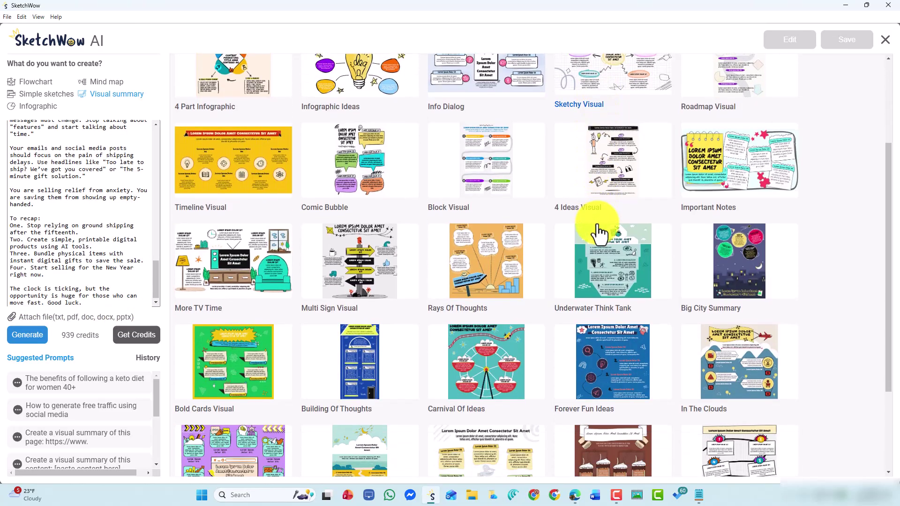
scroll(597, 223, up, 4)
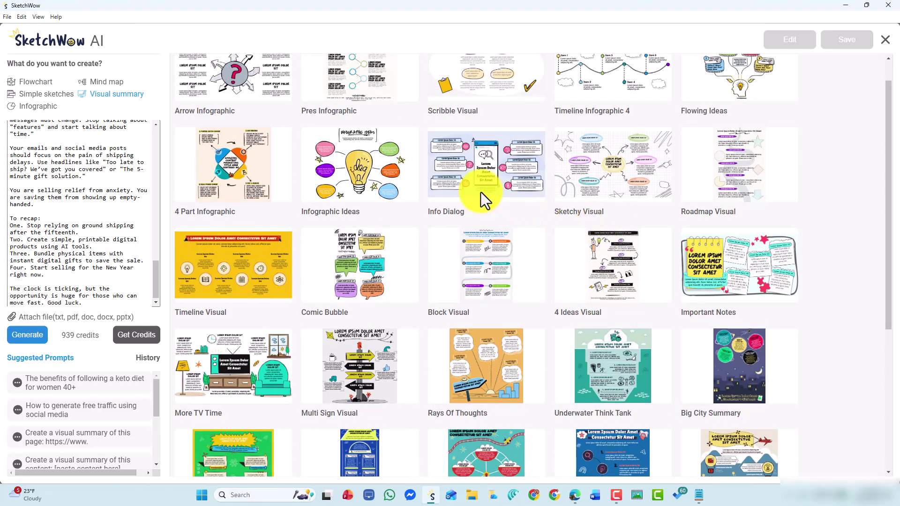
click(481, 192)
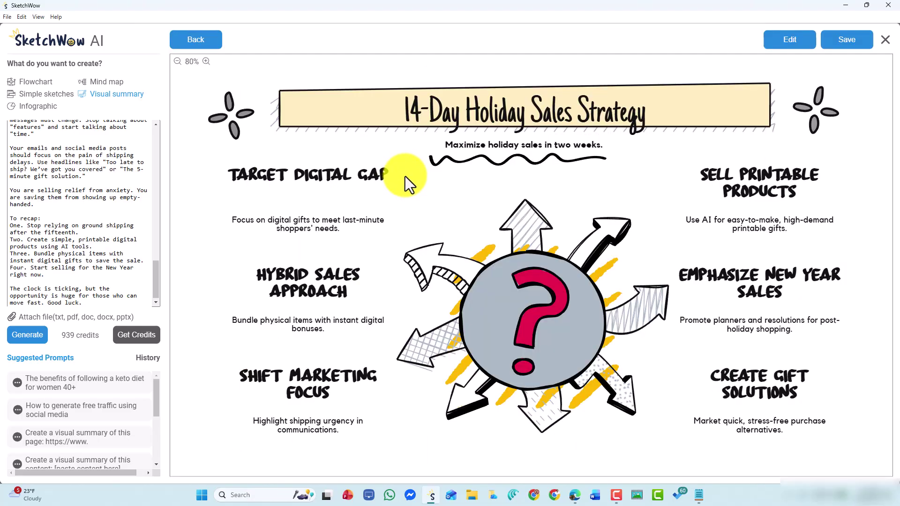
Open the SketchWow visual for editing, view its export settings, and close them again.
click(784, 41)
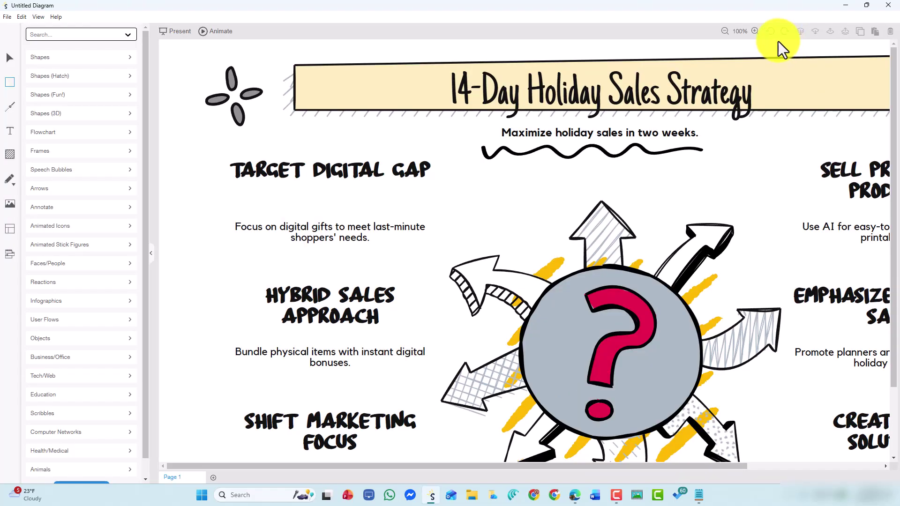
click(7, 16)
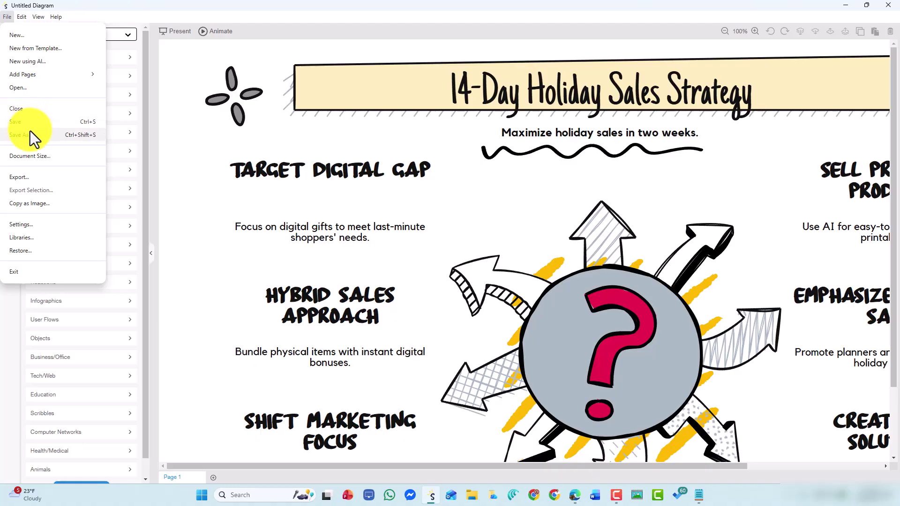
click(36, 177)
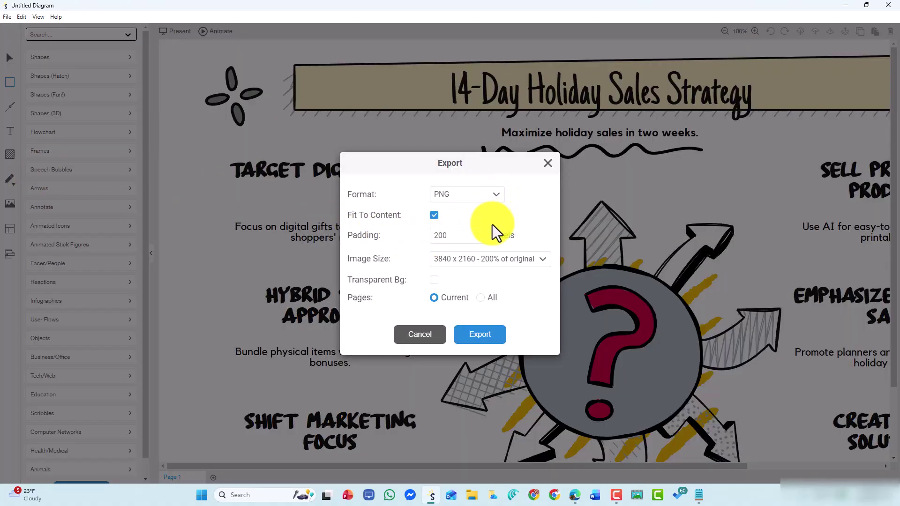
click(229, 68)
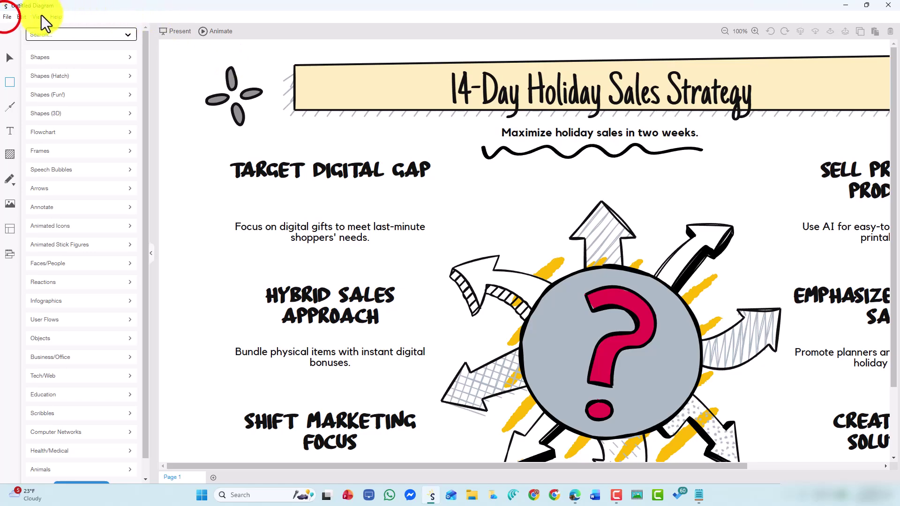
click(7, 17)
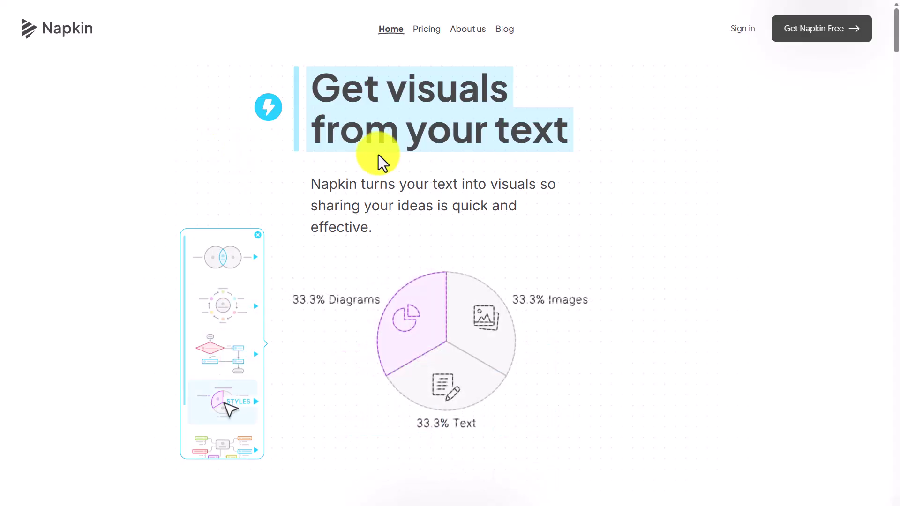
Sign in to Napkin, paste the sales sprint article into a new napkin, and select all of it.
click(745, 33)
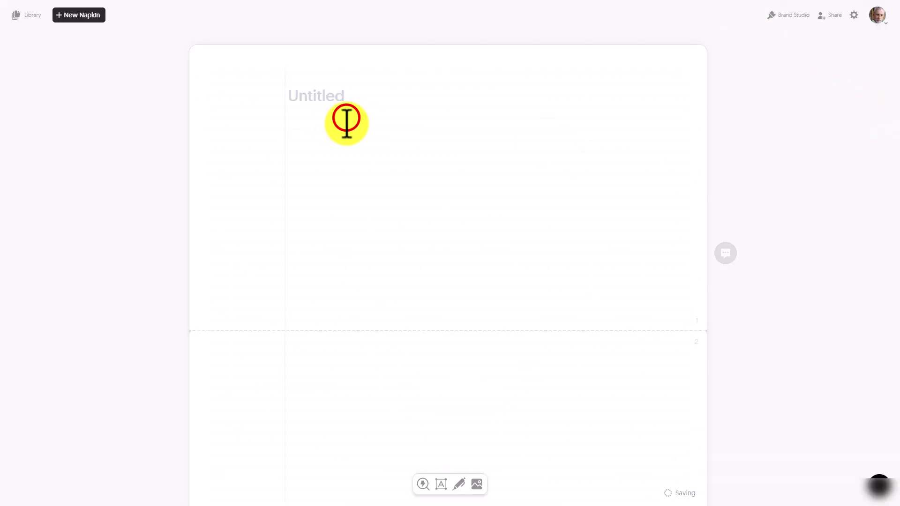
key(ctrl+v)
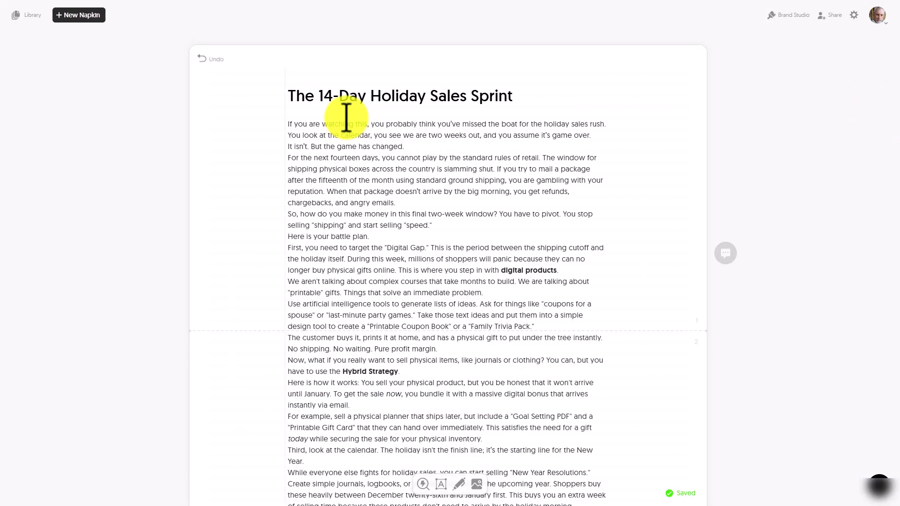
scroll(452, 155, down, 6)
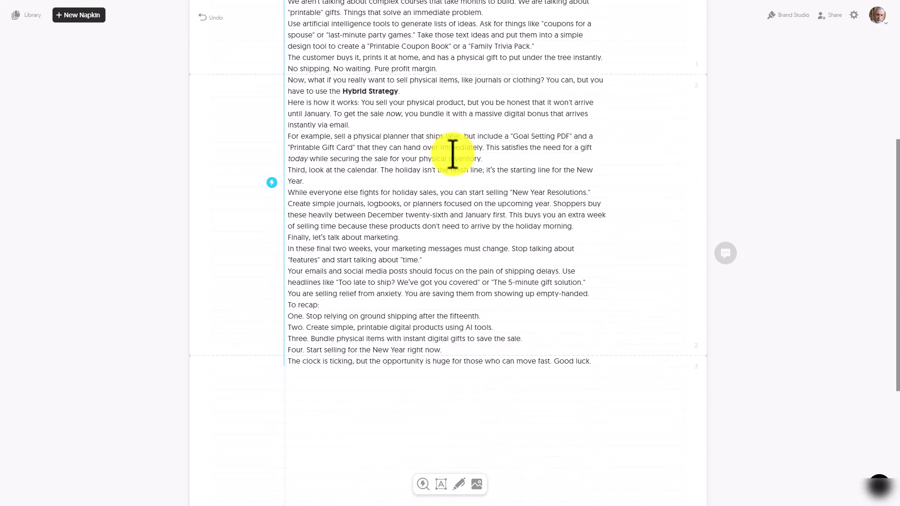
triple_click(609, 365)
drag(581, 342, 277, 16)
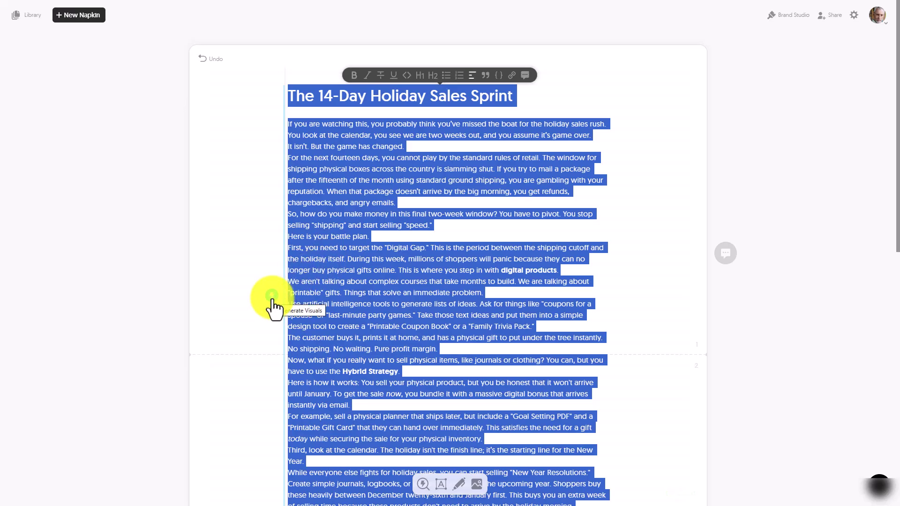
Generate visuals from the selected article and pick the Maximize Holiday Sales in Final Weeks suggestion.
click(272, 302)
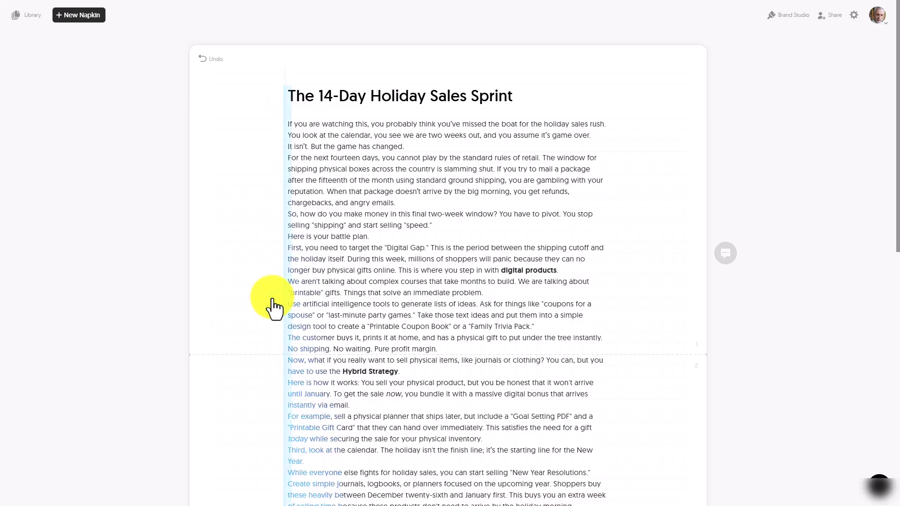
scroll(429, 265, down, 1)
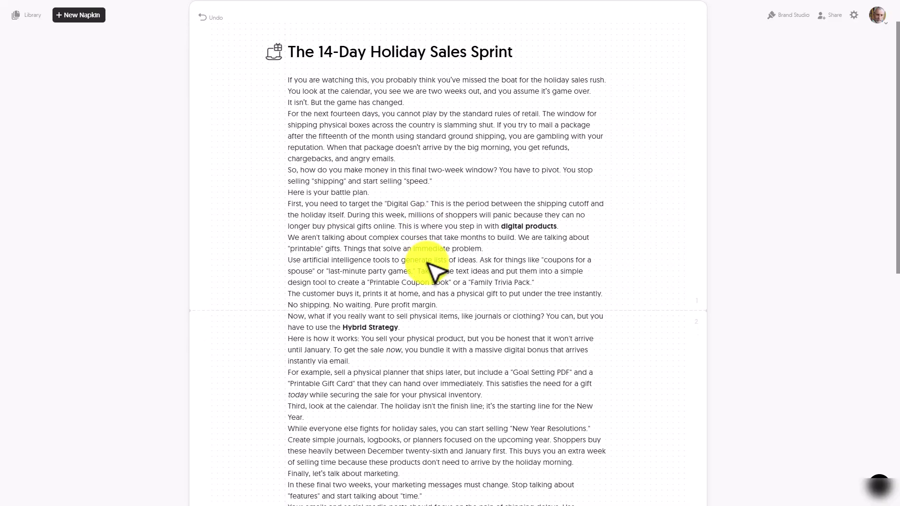
scroll(429, 265, down, 4)
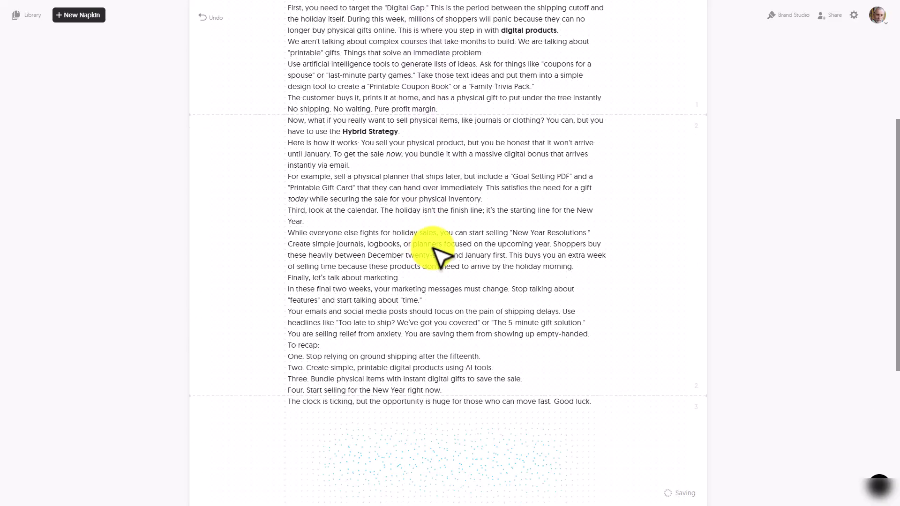
scroll(431, 253, down, 6)
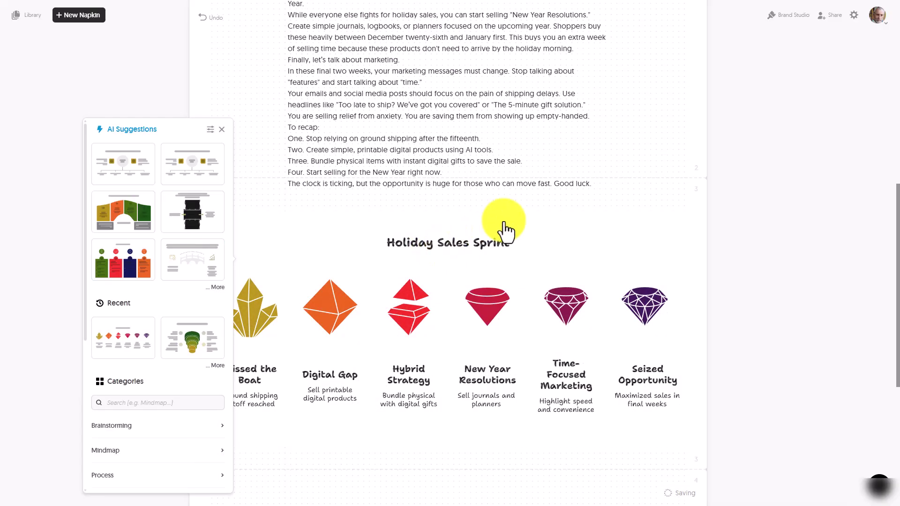
click(212, 177)
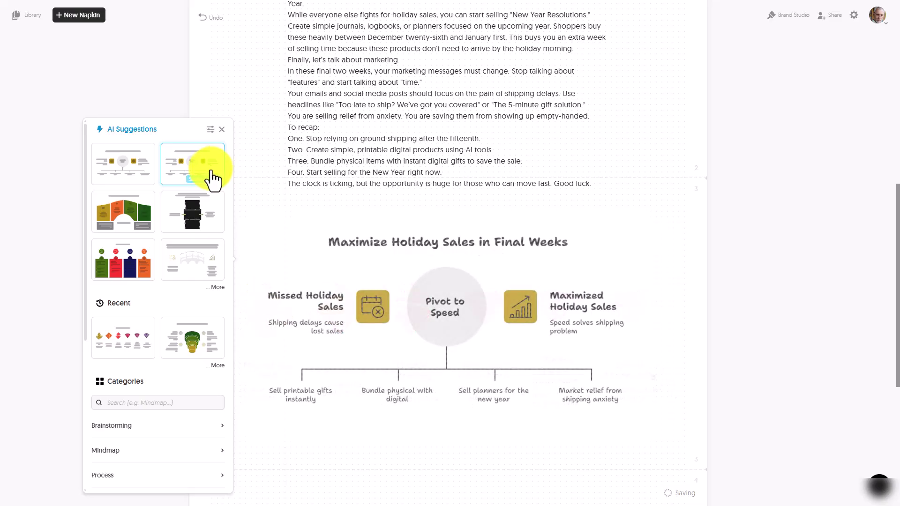
Apply the bridge-style Problems and Solutions > Problem to Solution layout and open its export options.
scroll(200, 185, down, 5)
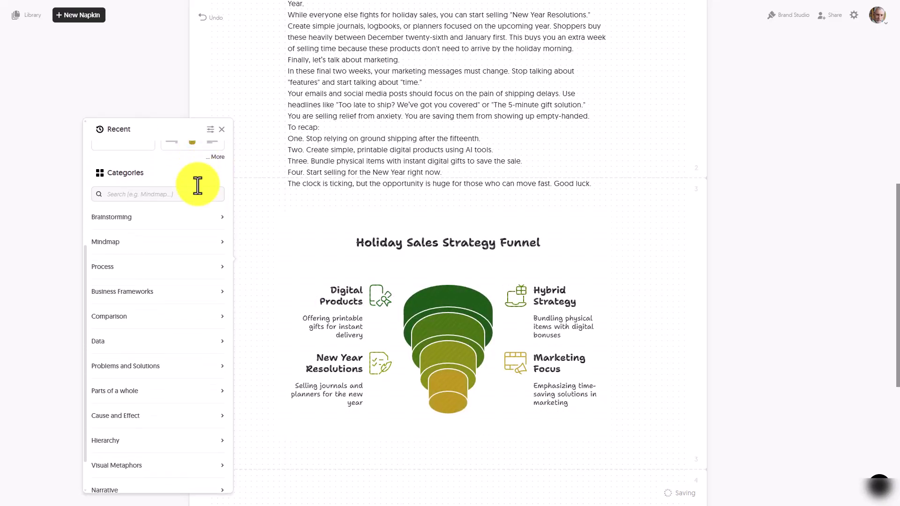
scroll(198, 185, down, 1)
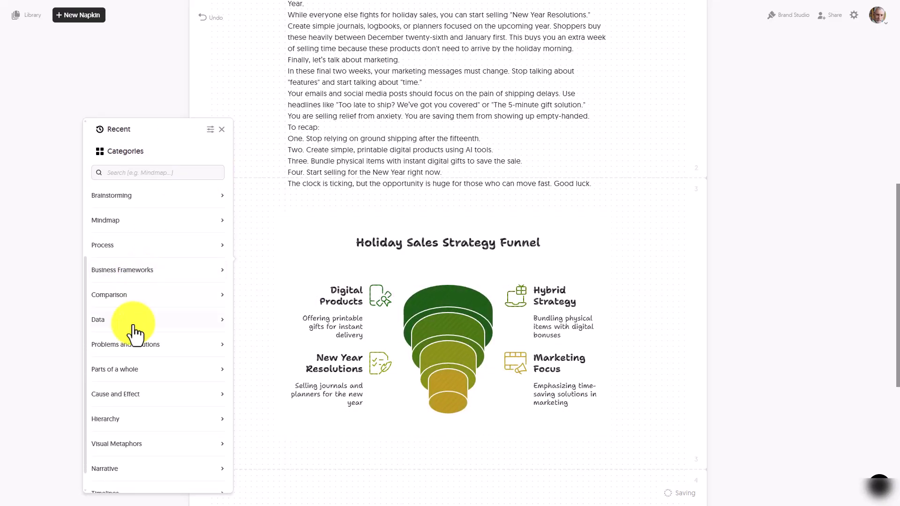
click(151, 343)
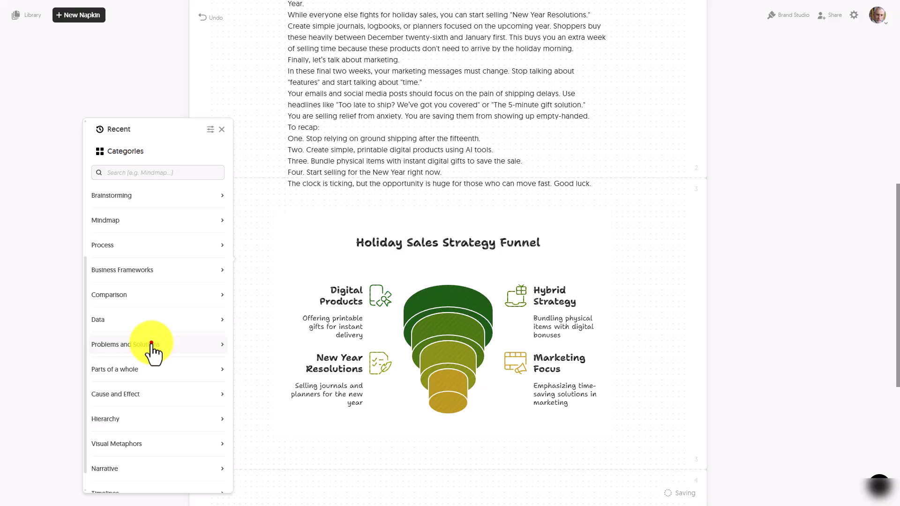
scroll(151, 344, down, 1)
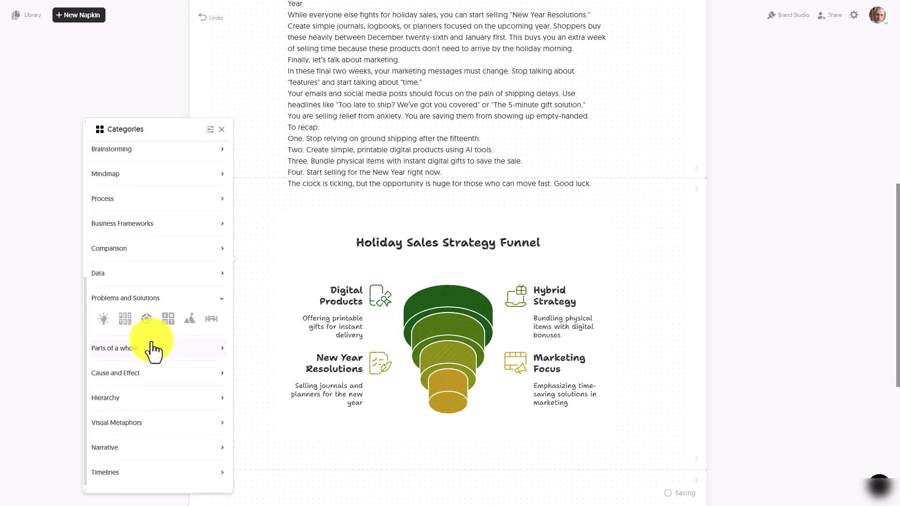
click(103, 318)
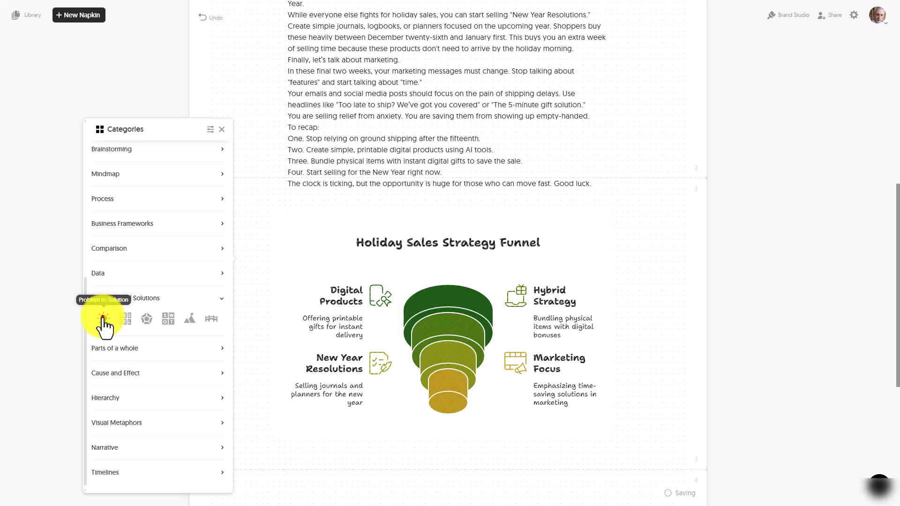
scroll(120, 310, down, 1)
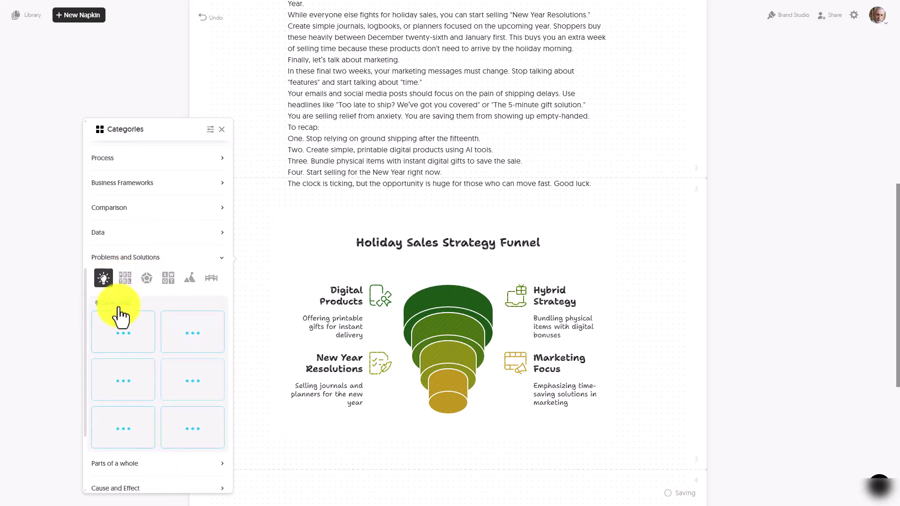
scroll(121, 317, down, 1)
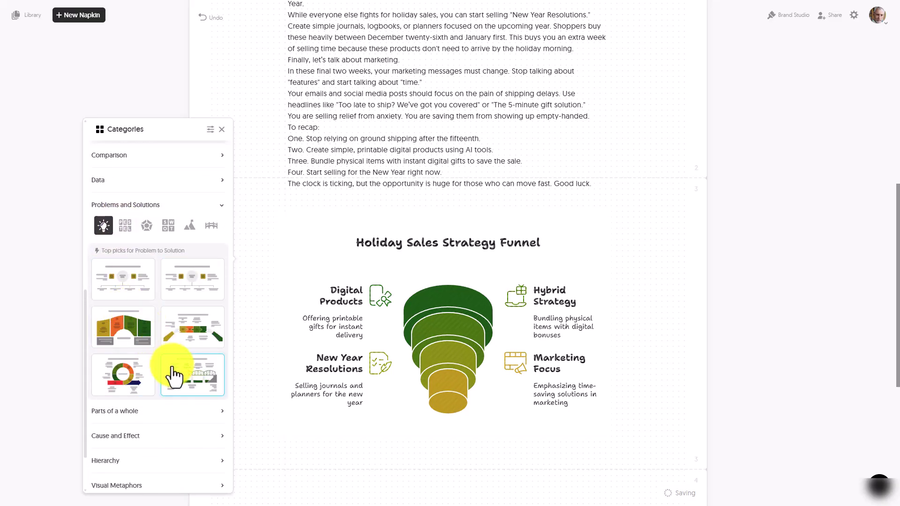
click(176, 373)
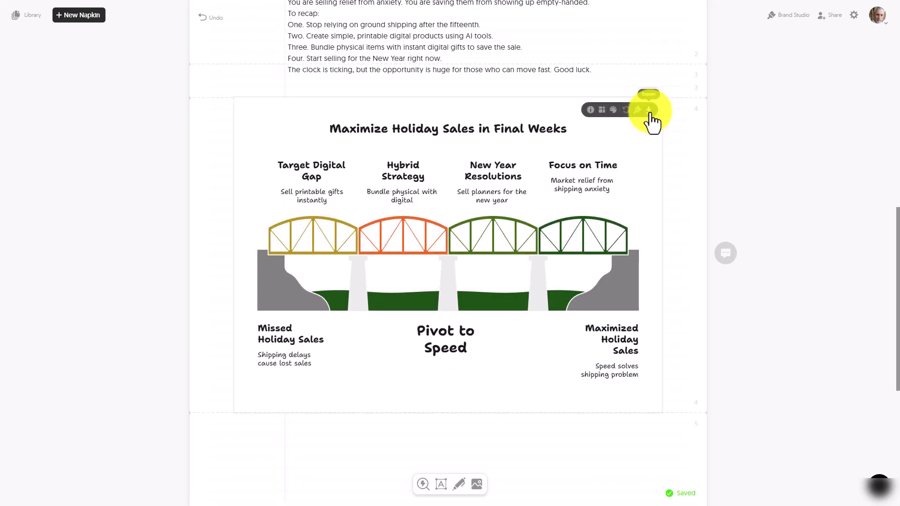
click(650, 111)
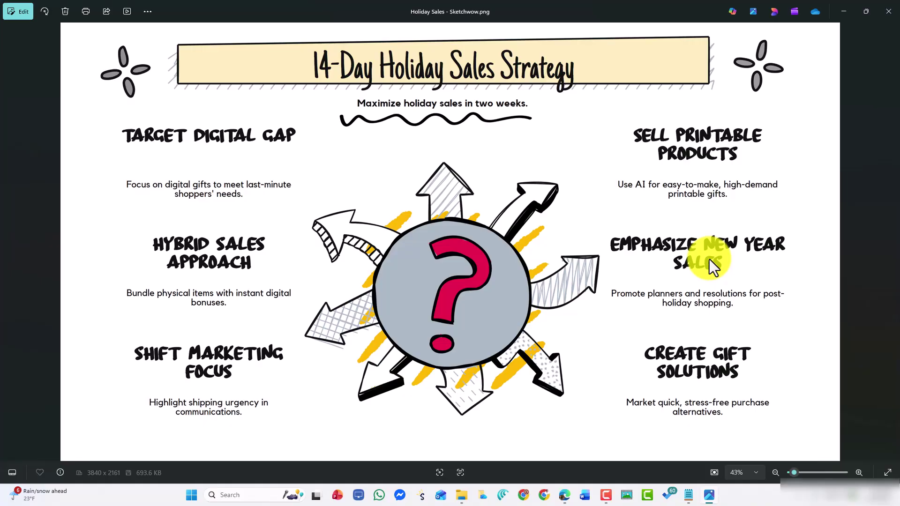
Cycle in Photos from the ChatGPT image through Holiday Sales.png to the Napkin bridge PNG.
key(Right)
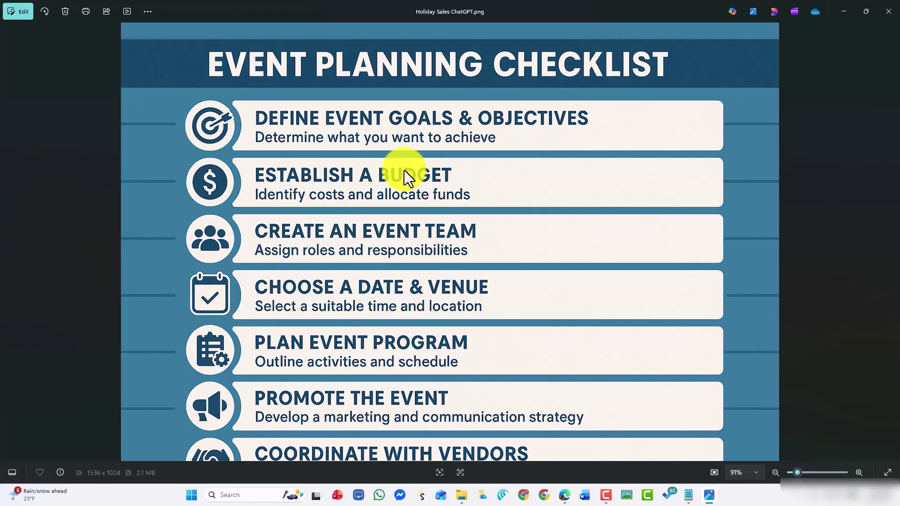
key(Right)
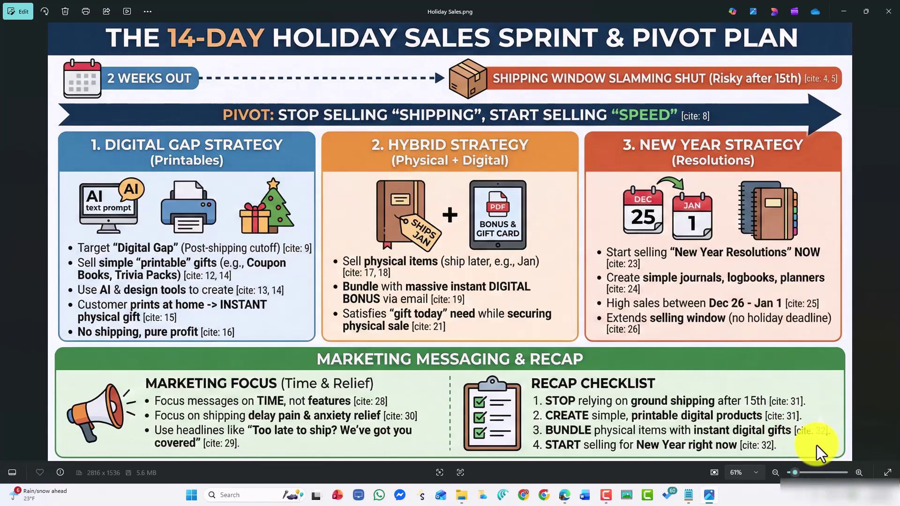
key(Right)
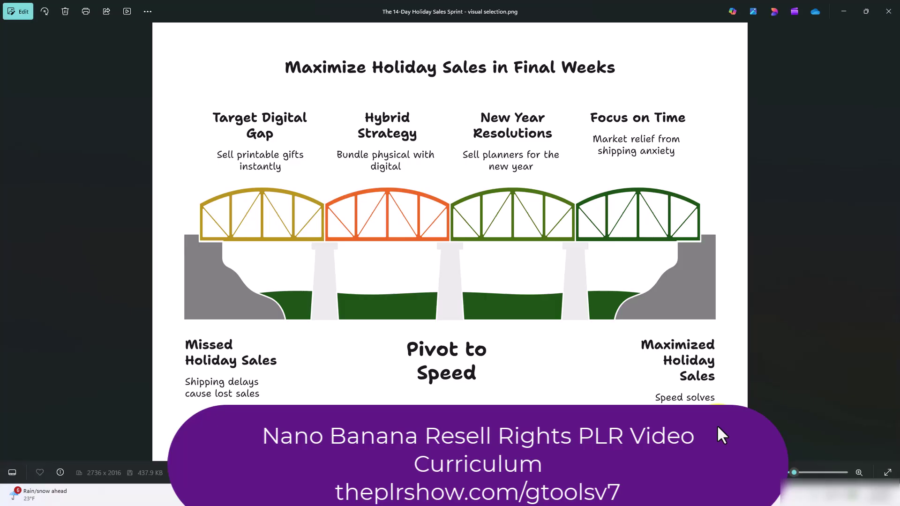